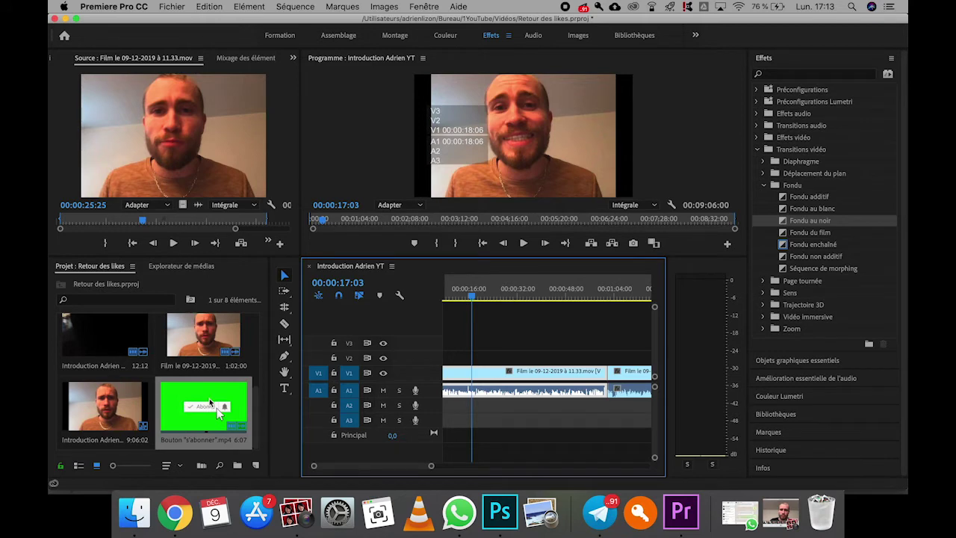
# Place the Bouton "s'abonner".mp4 clip on track V2 at 00:00:17:03 and play the sequence into it from 00:00:14:19.
pyautogui.moveTo(197, 412); pyautogui.dragTo(480, 357)
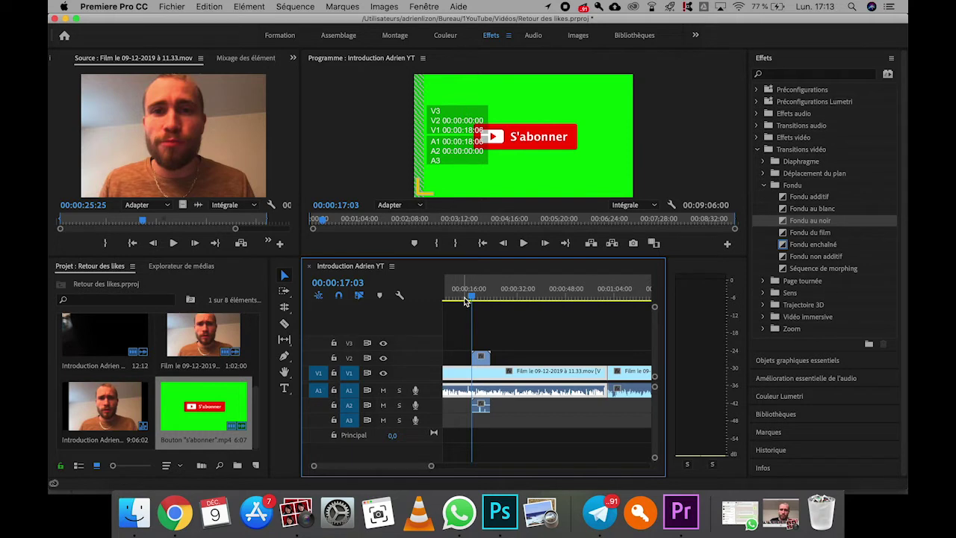
pyautogui.click(465, 299)
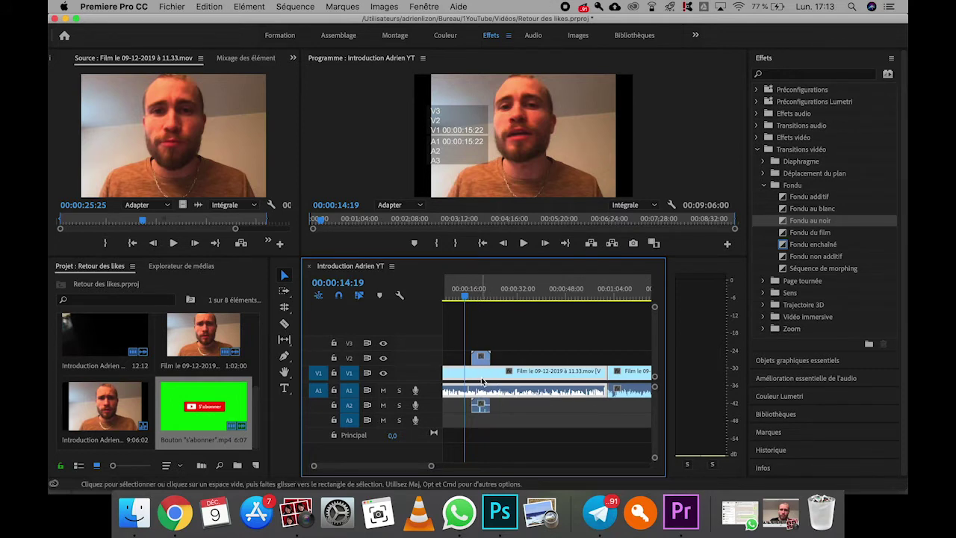
pyautogui.press('space')
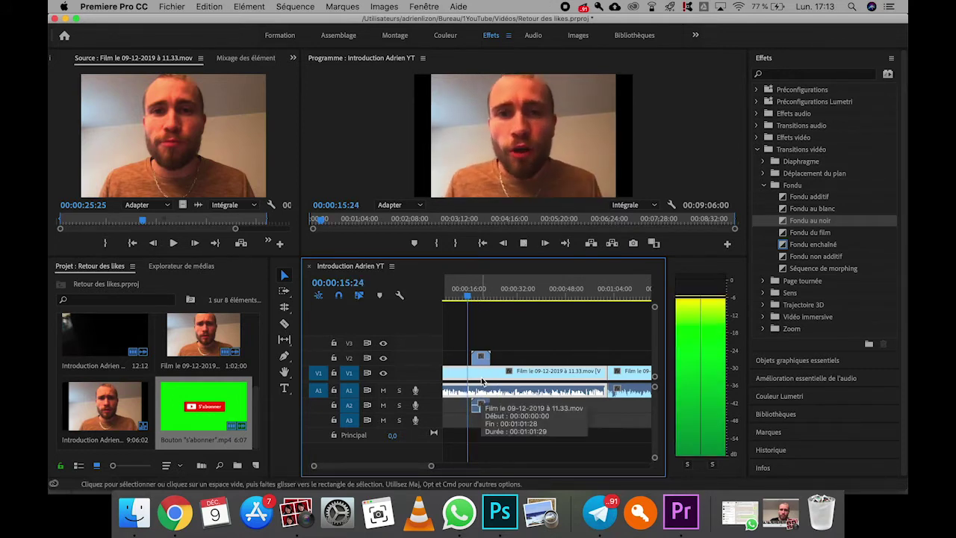
pyautogui.press('space')
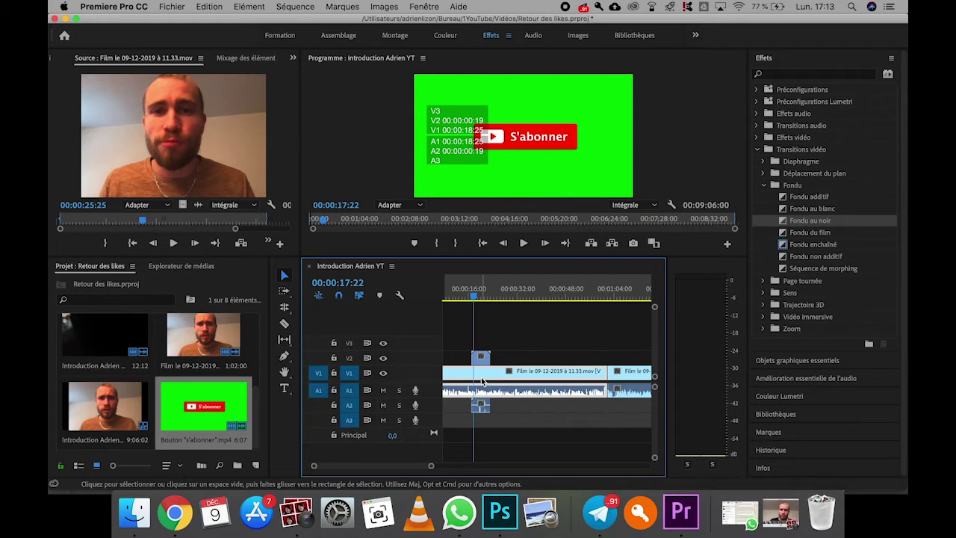
# Search the effects for "ultrakey", and clear the search.
pyautogui.click(806, 74)
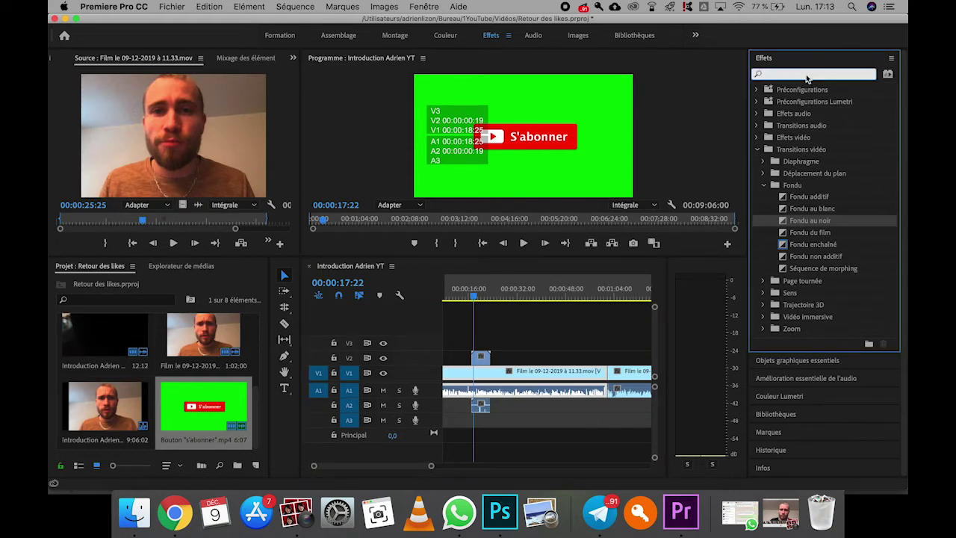
pyautogui.write('ultrakey')
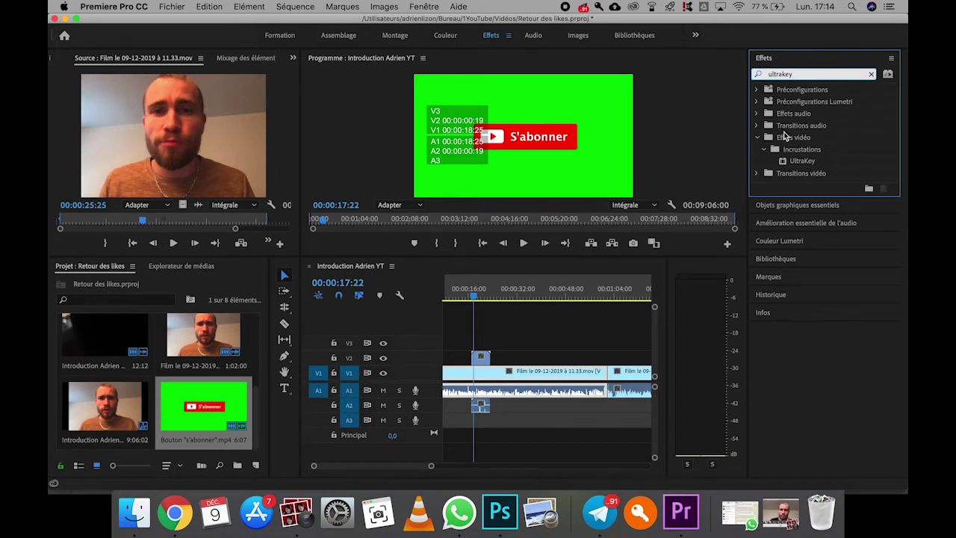
pyautogui.click(870, 76)
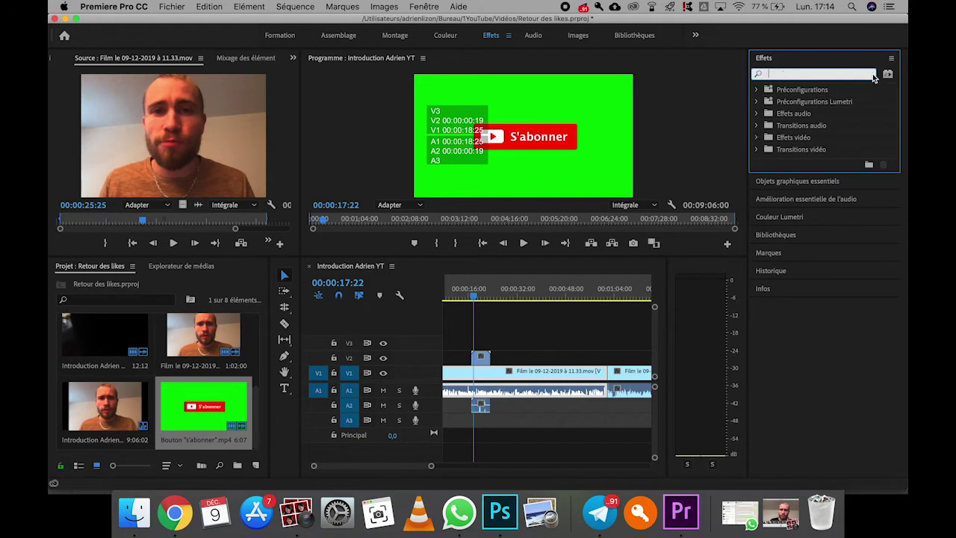
# Apply the UltraKey effect from the Incrustations video effects to the subscribe button clip on track V2.
pyautogui.click(758, 138)
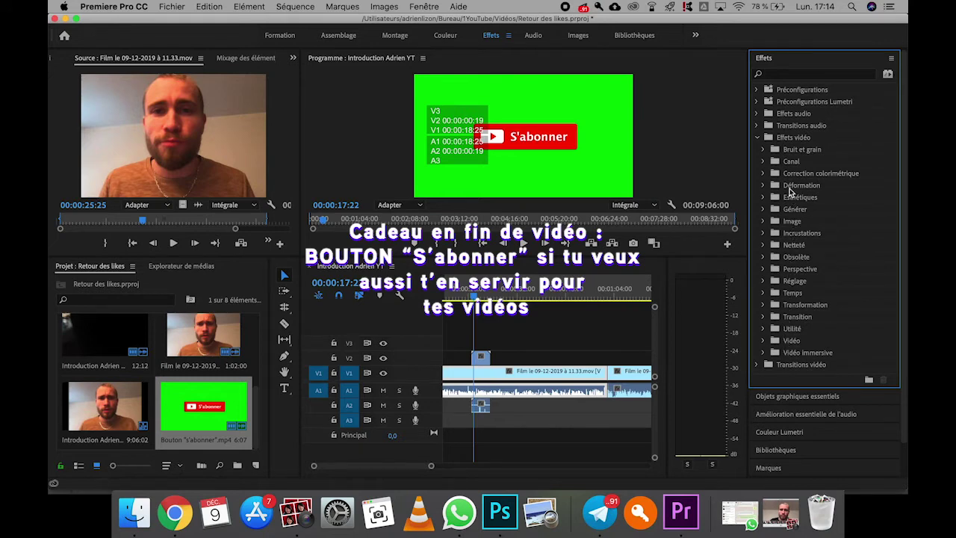
pyautogui.click(765, 234)
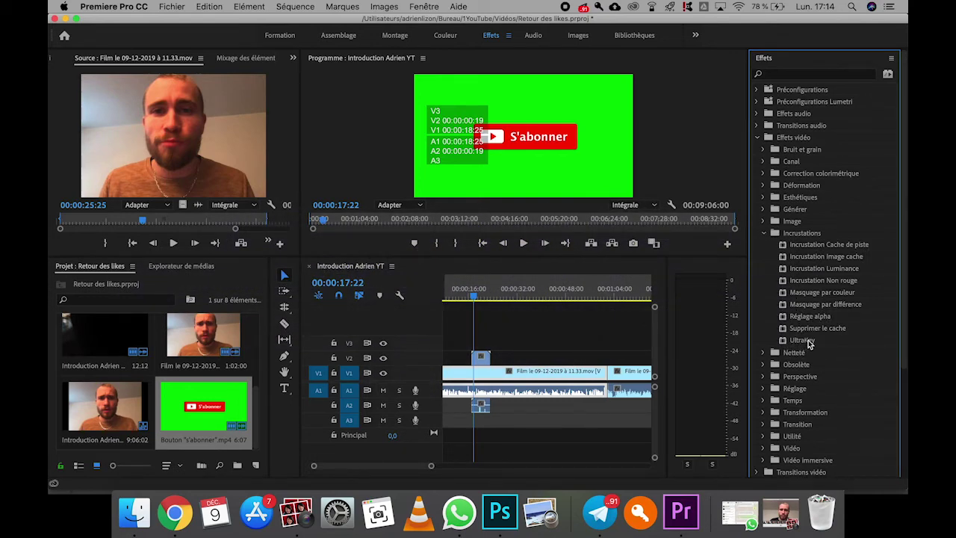
pyautogui.click(808, 340)
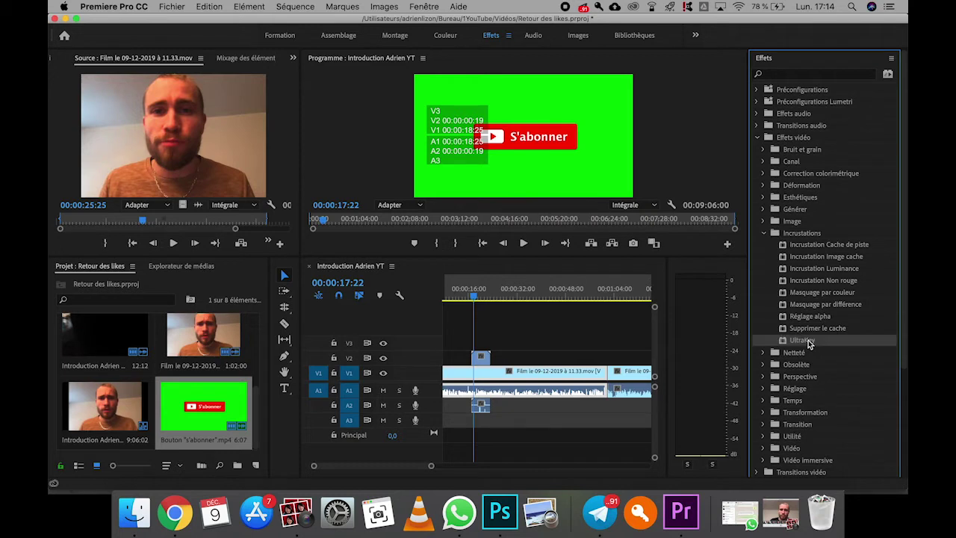
pyautogui.moveTo(790, 340); pyautogui.dragTo(482, 360)
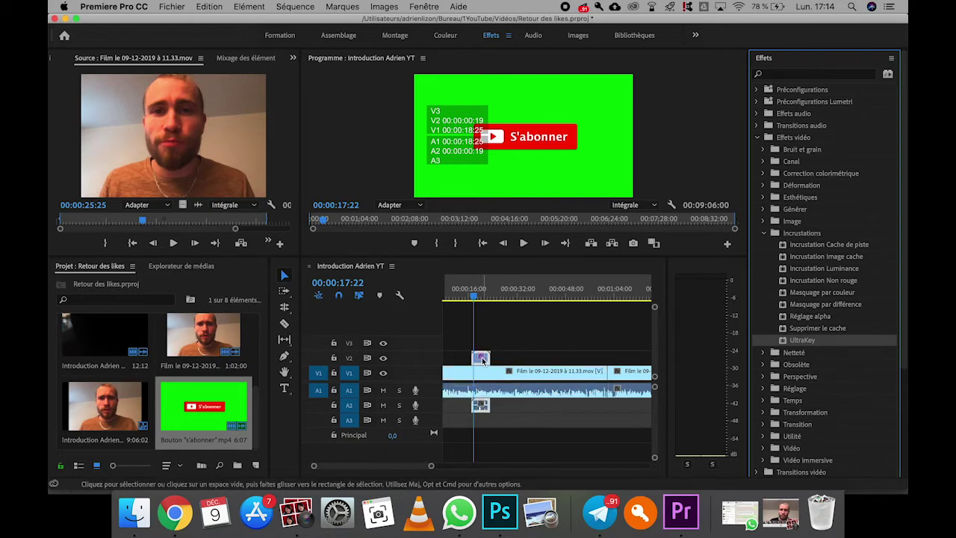
pyautogui.press('=')
pyautogui.press('=')
pyautogui.press('=')
pyautogui.press('=')
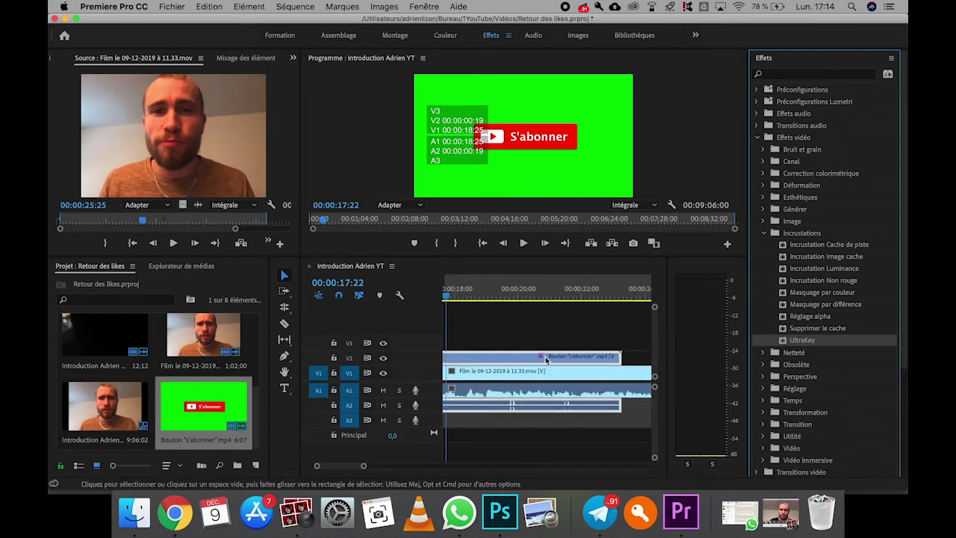
pyautogui.press('-')
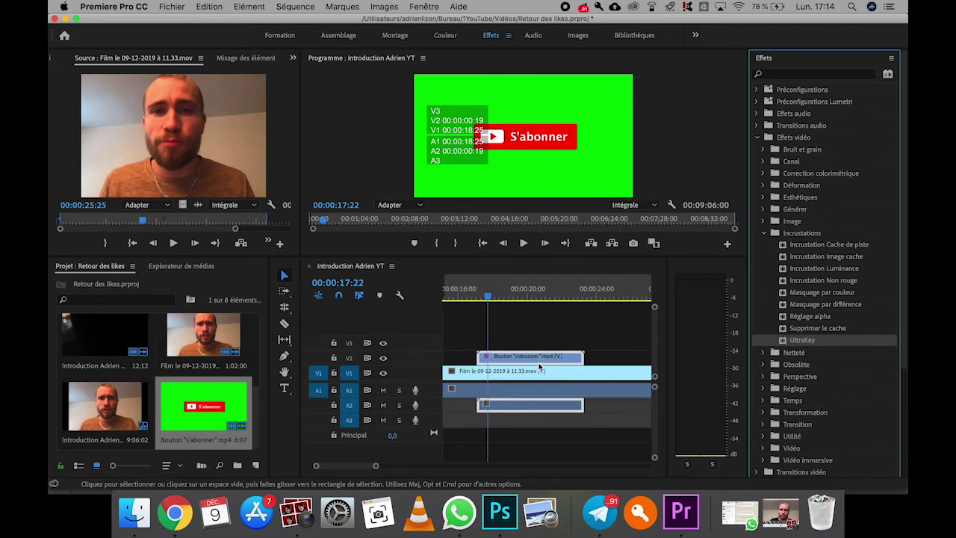
pyautogui.press('-')
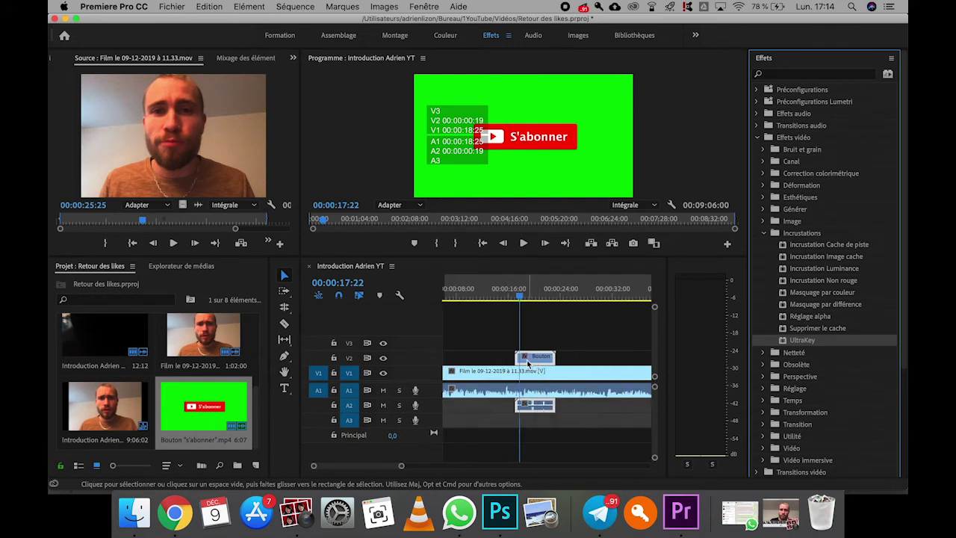
pyautogui.moveTo(819, 341); pyautogui.dragTo(537, 359)
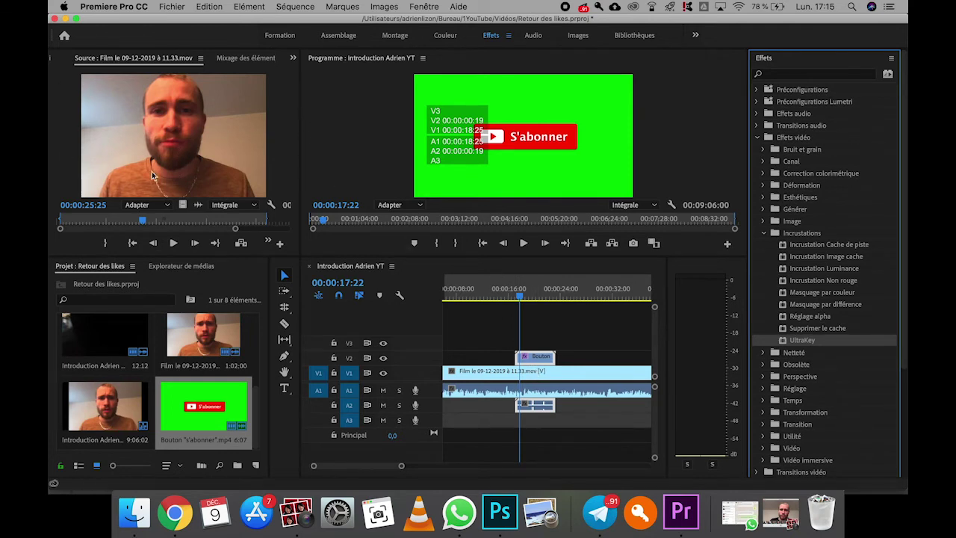
# Show the effect options of the subscribe button clip on V2, with the playhead at 00:00:19:25.
pyautogui.click(475, 374)
pyautogui.click(539, 360)
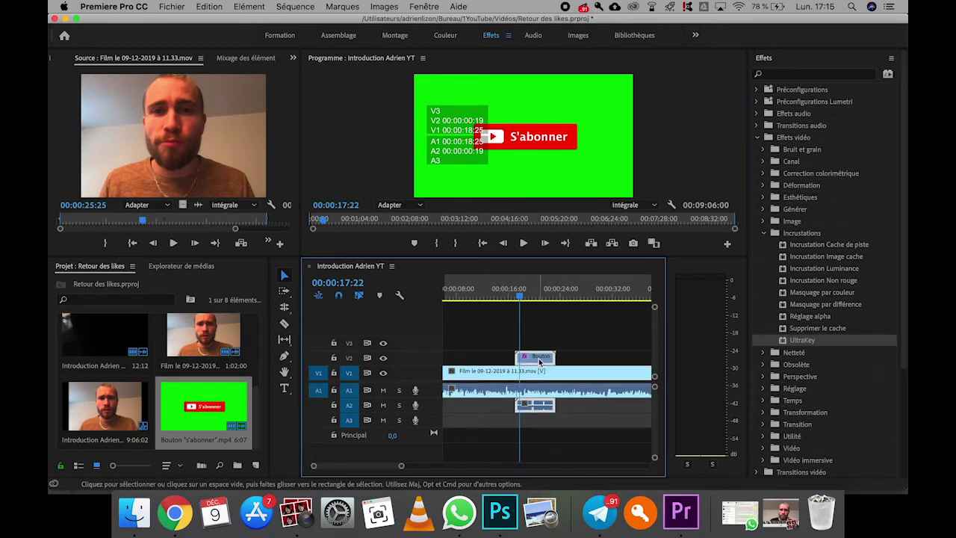
pyautogui.click(531, 297)
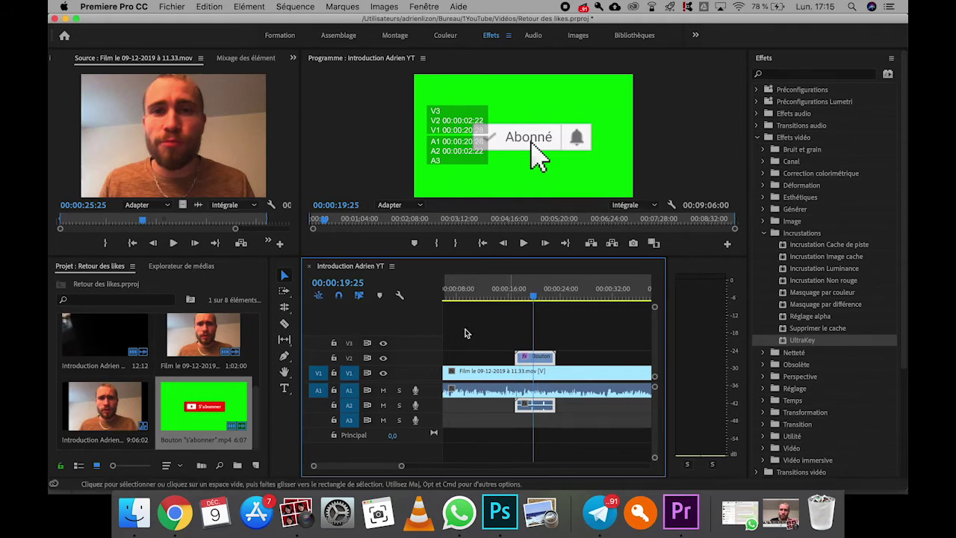
pyautogui.click(292, 57)
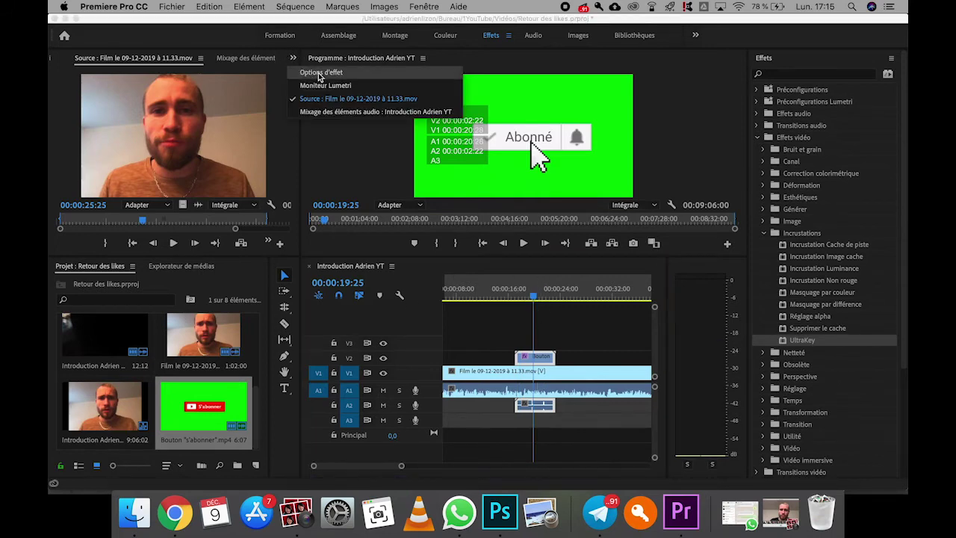
pyautogui.click(319, 72)
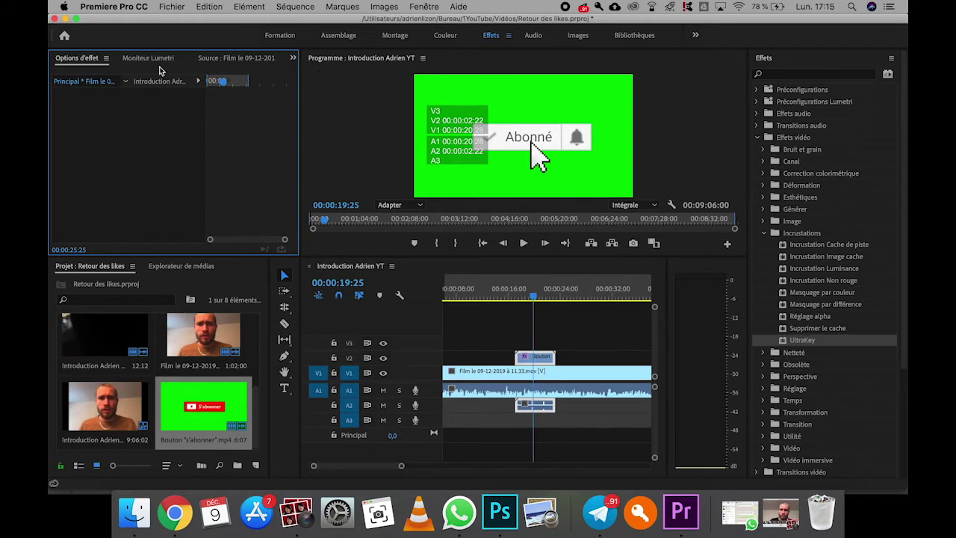
pyautogui.doubleClick(540, 357)
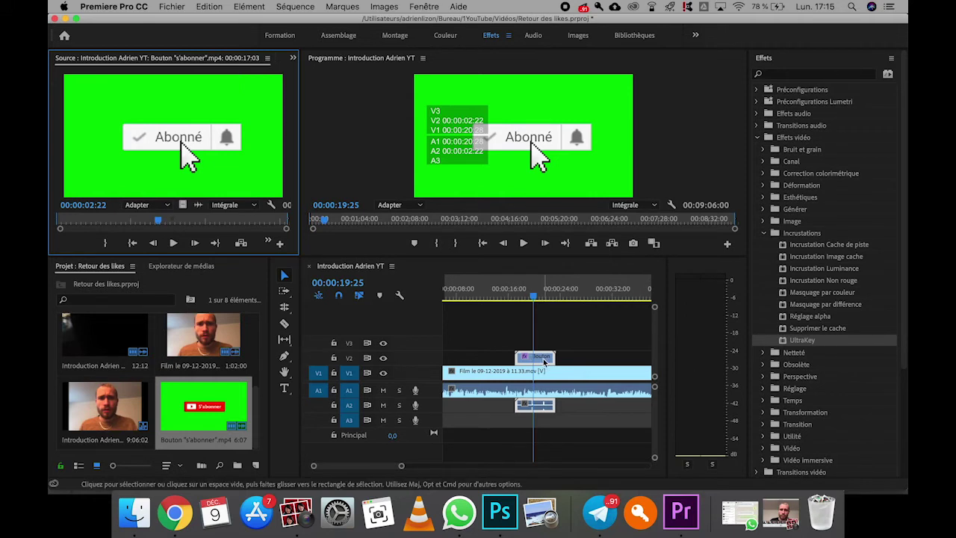
pyautogui.click(294, 60)
pyautogui.click(314, 70)
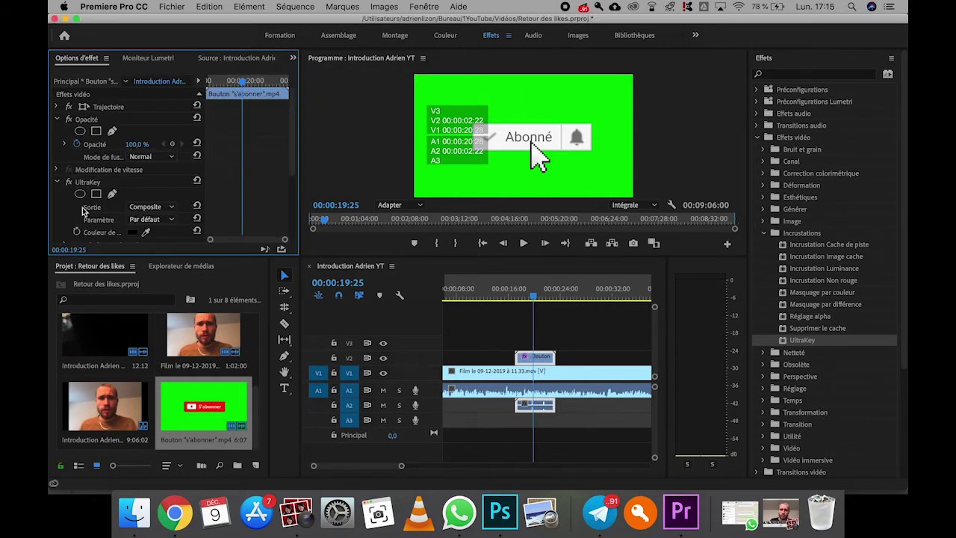
# Sample the clip's green background as the UltraKey key colour.
pyautogui.scroll(-2, 101, 189)
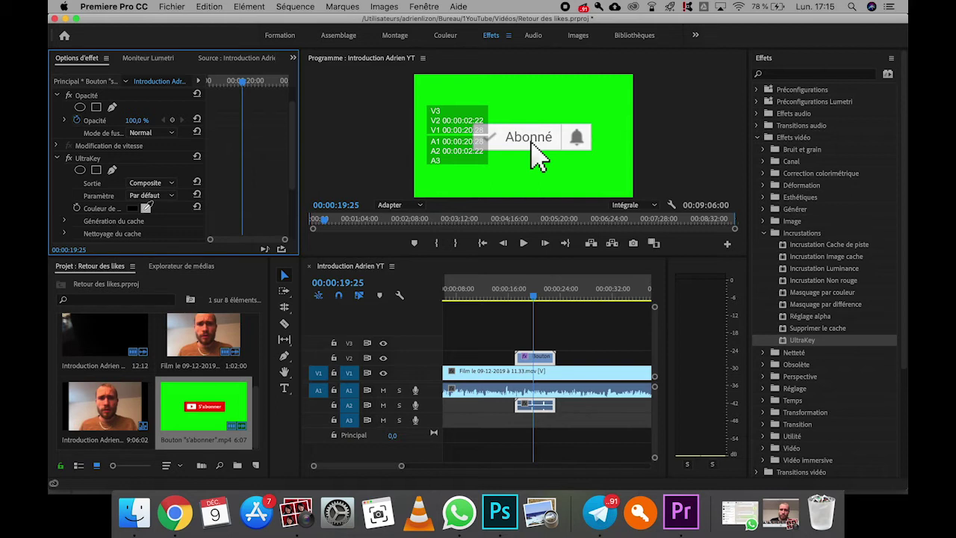
pyautogui.click(147, 210)
pyautogui.moveTo(147, 213); pyautogui.dragTo(453, 177)
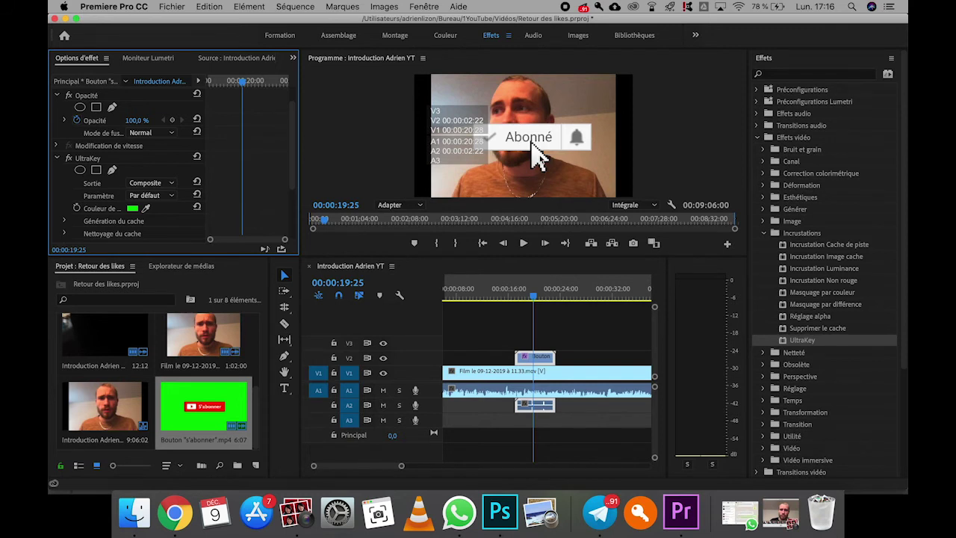
# Scale the subscribe button overlay down to about half size and move it to the lower-right corner of the video frame.
pyautogui.doubleClick(535, 357)
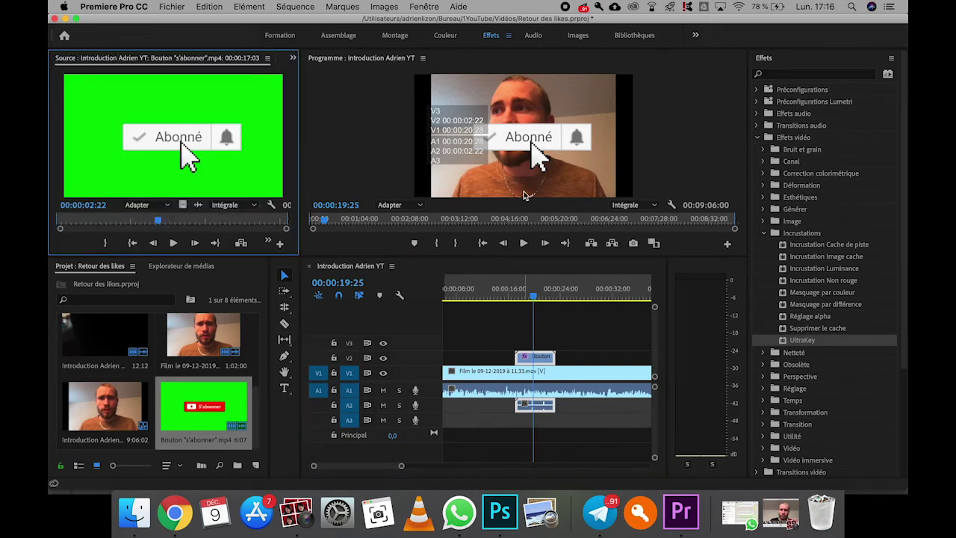
pyautogui.click(532, 143)
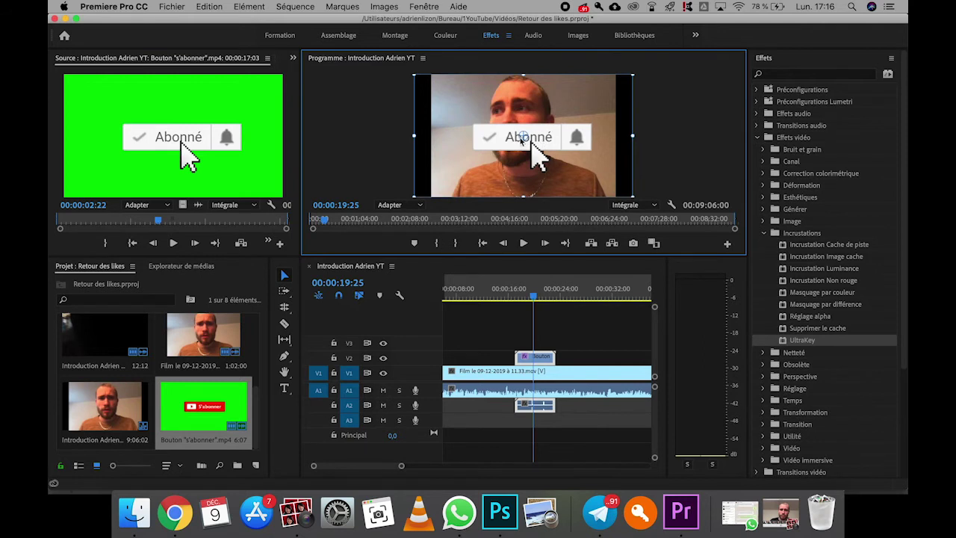
pyautogui.moveTo(415, 76); pyautogui.dragTo(467, 104)
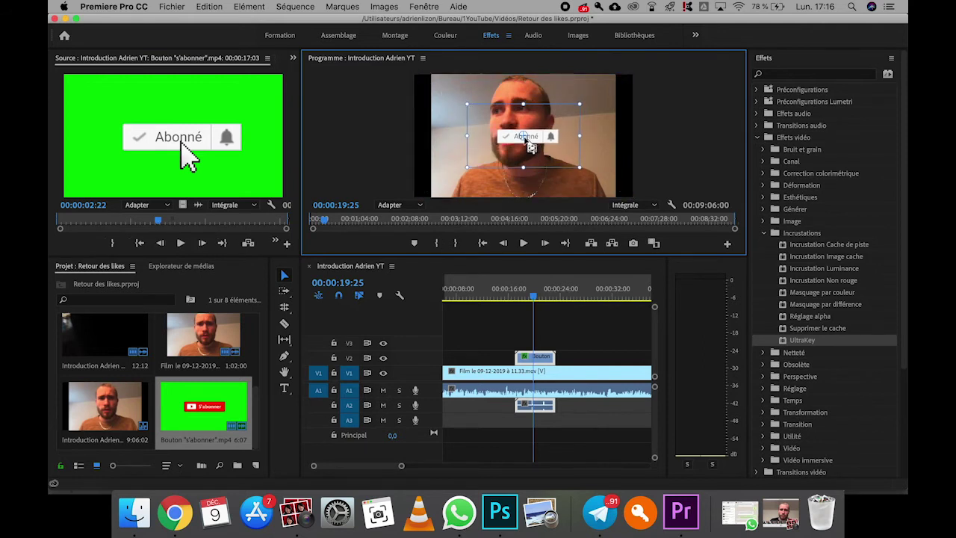
pyautogui.moveTo(532, 143); pyautogui.dragTo(582, 181)
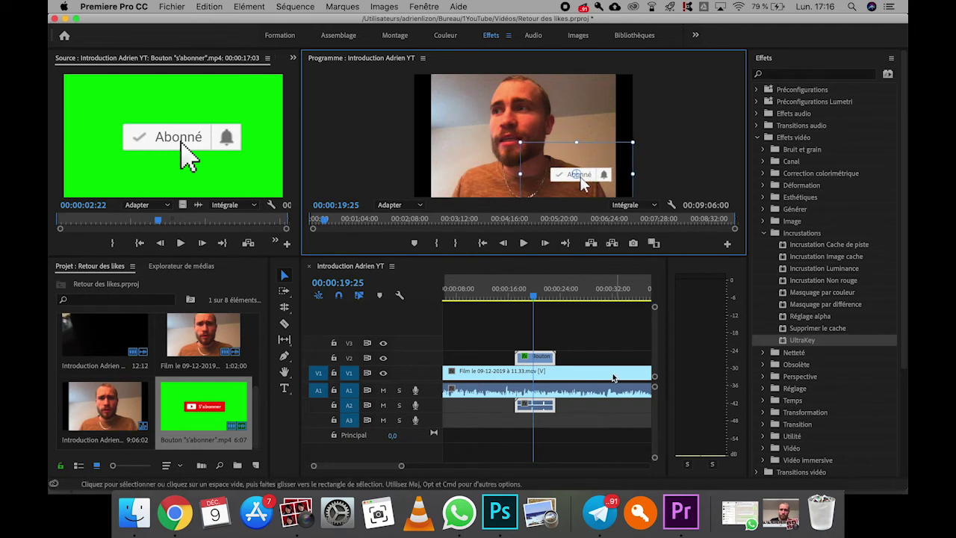
# With the playhead at 00:00:22:06, reposition the subscribe button overlay at the upper middle of the video frame.
pyautogui.click(551, 297)
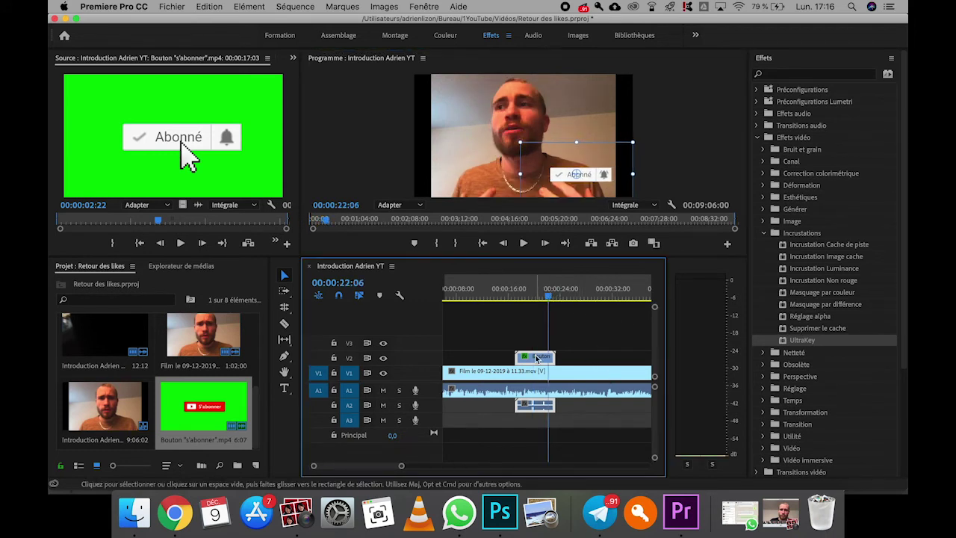
pyautogui.click(603, 174)
pyautogui.moveTo(603, 174); pyautogui.dragTo(529, 75)
# Play the sequence through the subscribe button clip to preview the keyed overlay, stopping at 00:00:23:24.
pyautogui.click(527, 290)
pyautogui.click(517, 295)
pyautogui.press('space')
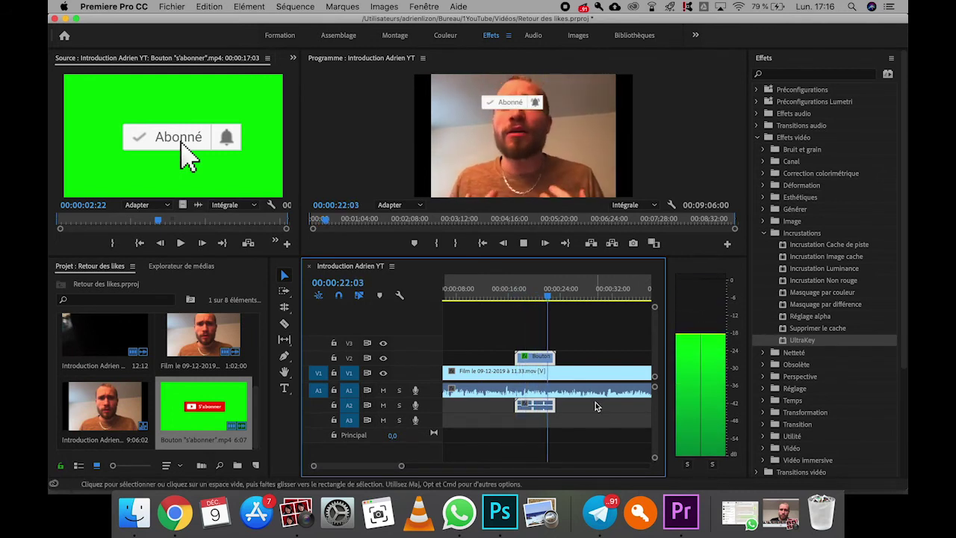
pyautogui.press('space')
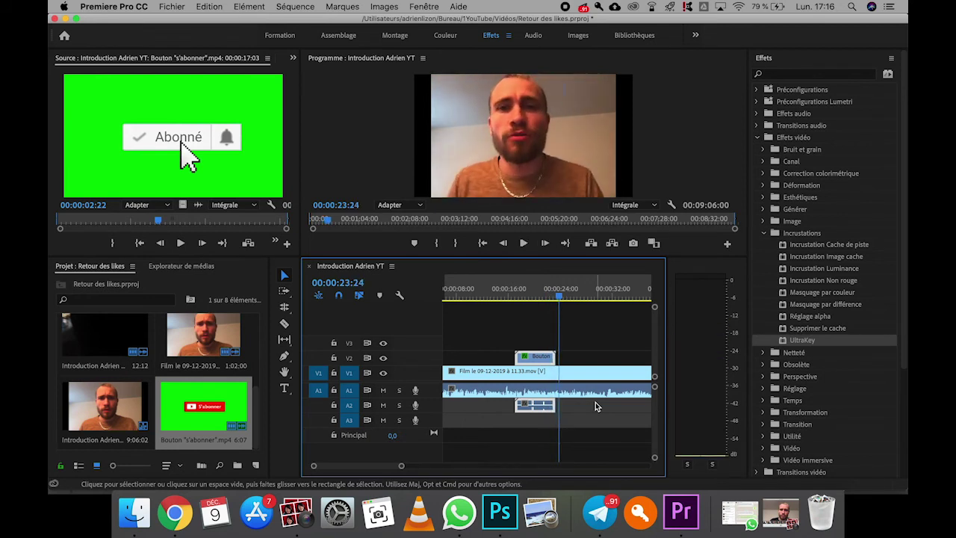